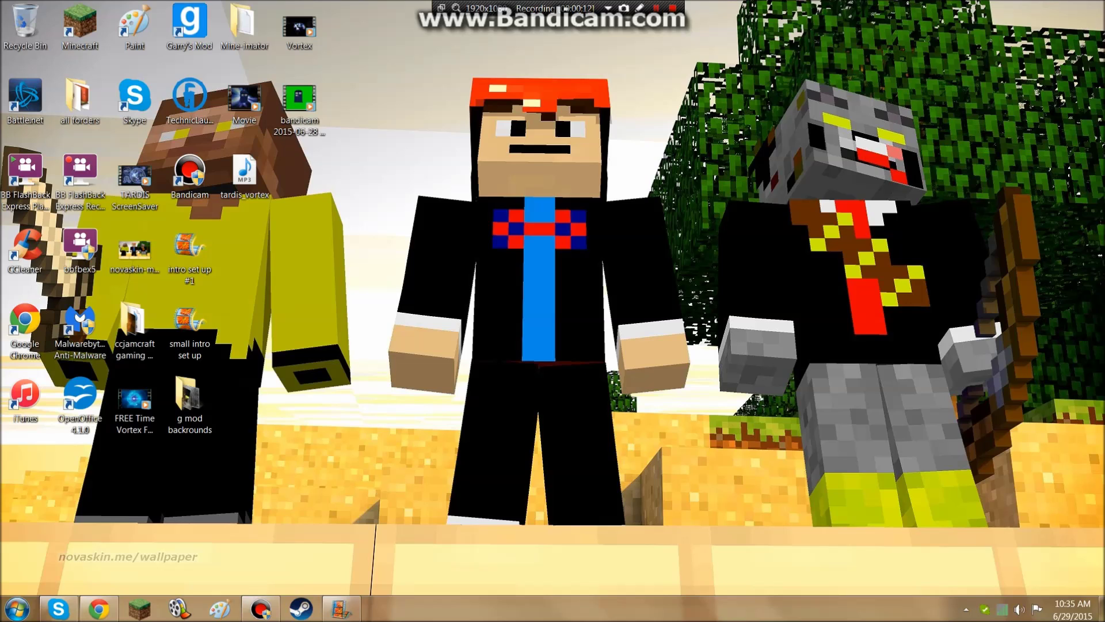
- Restore the rehanfx.org ShaderTFX page in Chrome, highlight its download lines, then minimize Chrome
{"action": "mouse_move", "coordinate": [99, 609]}
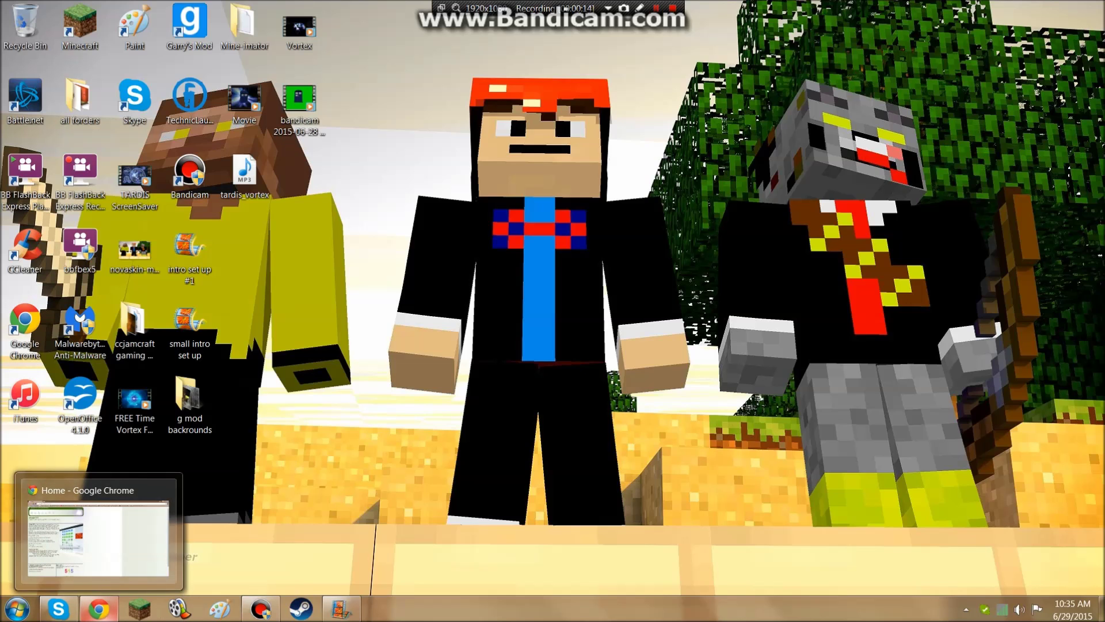
{"action": "left_click", "coordinate": [98, 538]}
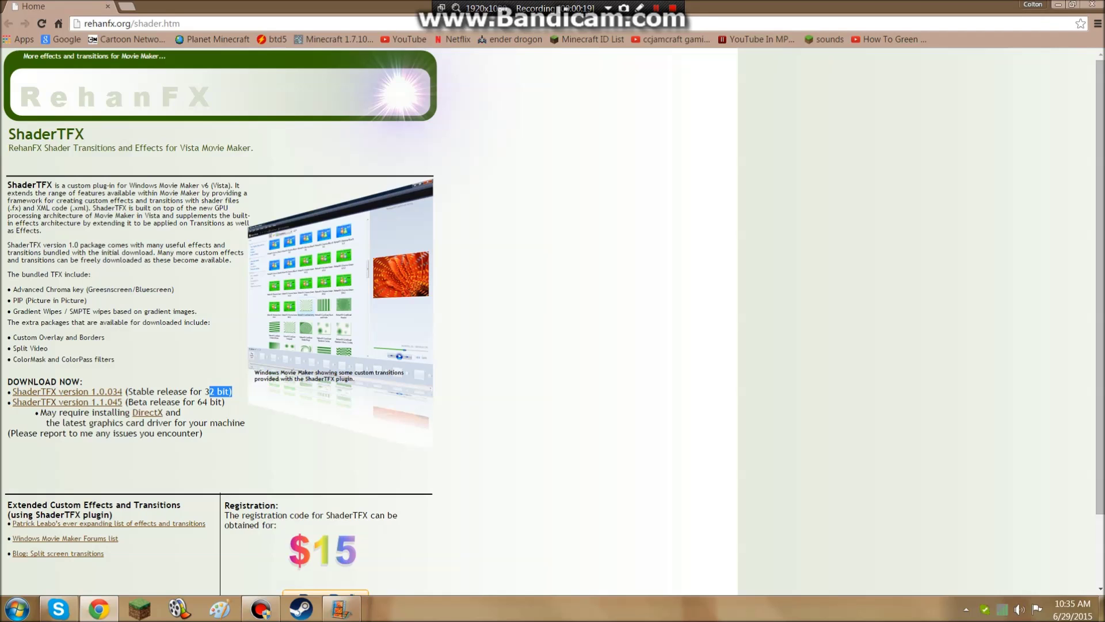
{"action": "left_click_drag", "start_coordinate": [198, 392], "coordinate": [223, 392]}
{"action": "left_click", "coordinate": [1058, 4]}
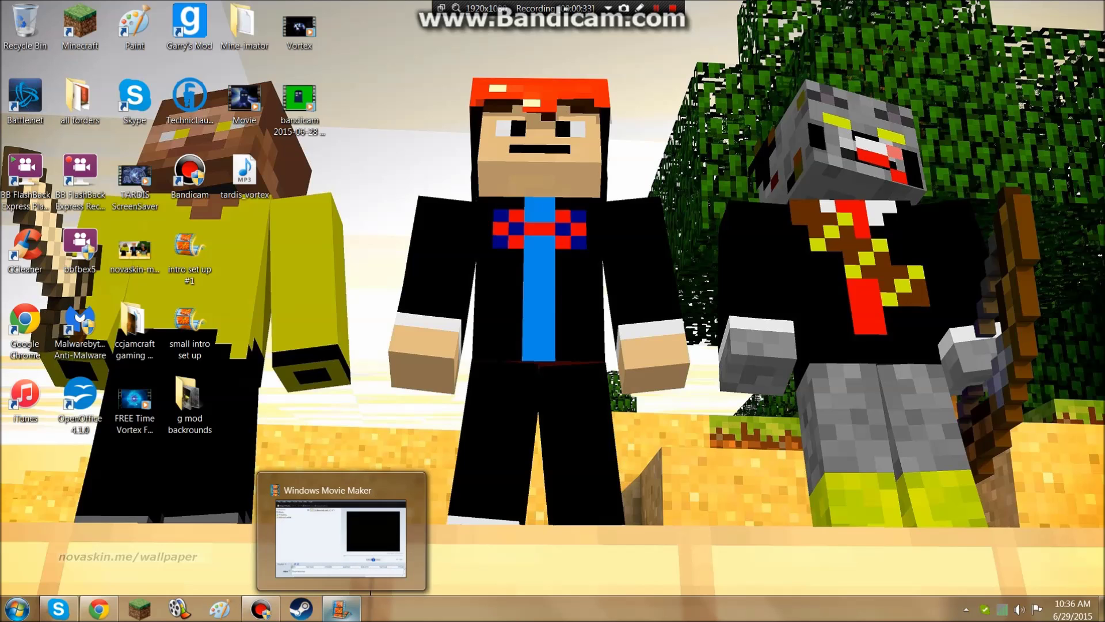
- Import the bandicam recording and Vortex video, placing bandicam then Vortex on the video track
{"action": "left_click", "coordinate": [341, 609]}
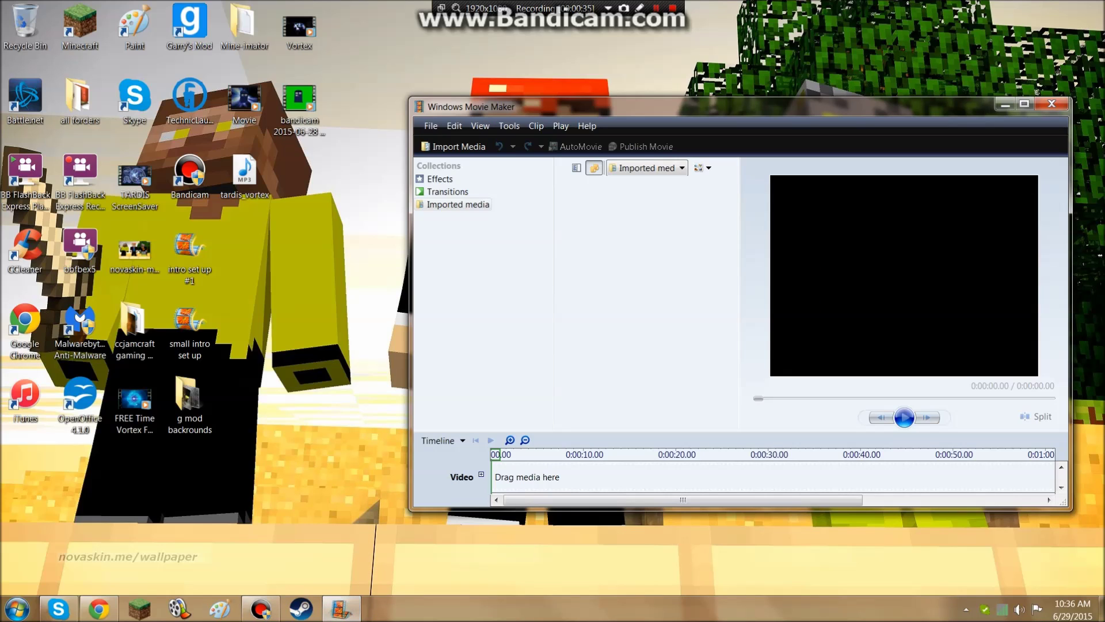
{"action": "left_click_drag", "start_coordinate": [298, 103], "coordinate": [601, 239]}
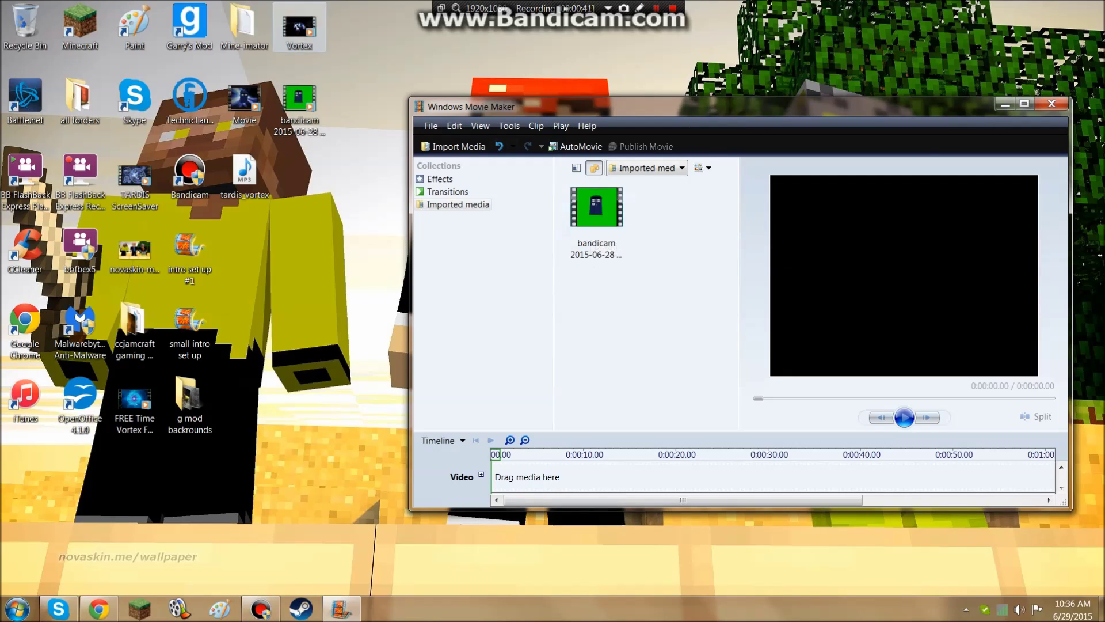
{"action": "left_click_drag", "start_coordinate": [300, 28], "coordinate": [672, 226]}
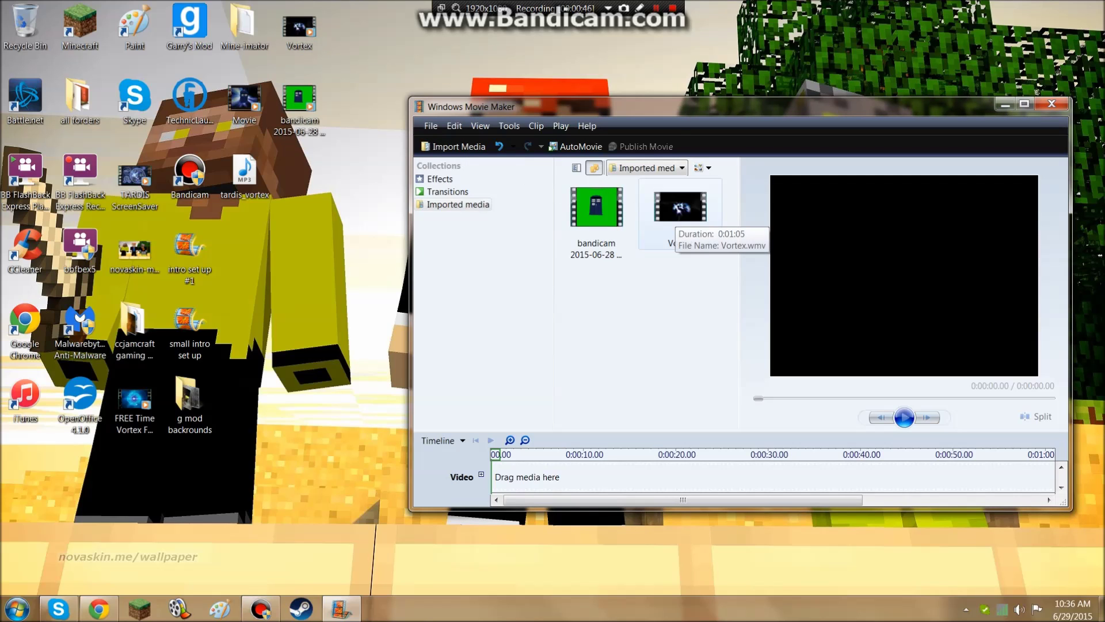
{"action": "left_click_drag", "start_coordinate": [597, 207], "coordinate": [539, 483]}
{"action": "left_click_drag", "start_coordinate": [681, 207], "coordinate": [921, 480]}
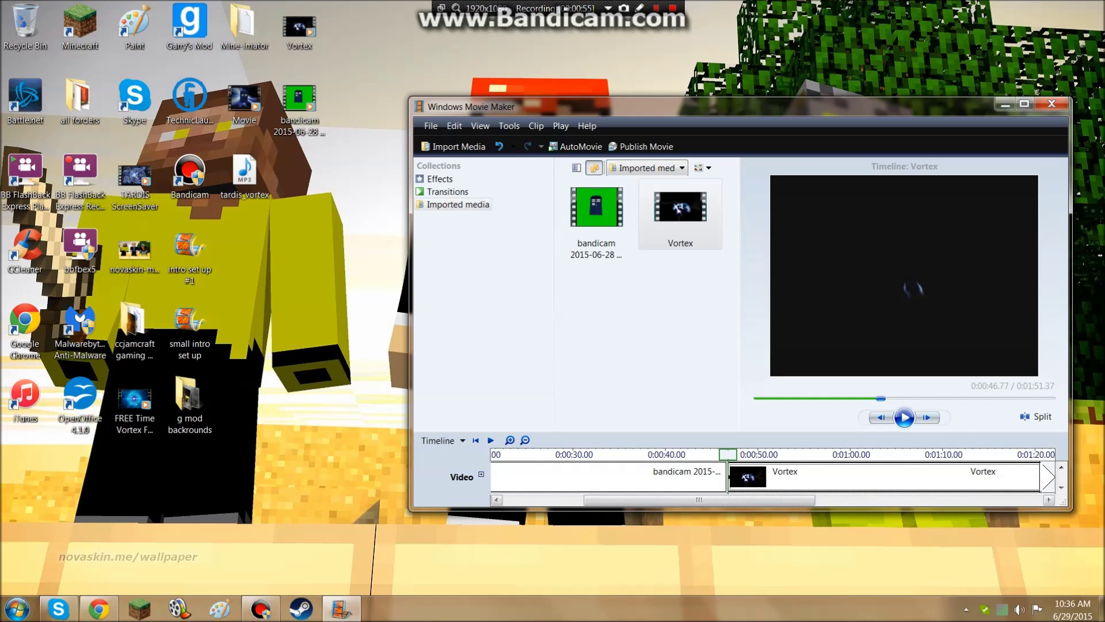
- Play and pause the bandicam TARDIS clip preview, then reset the playhead and show Transitions
{"action": "scroll", "coordinate": [773, 476], "scroll_direction": "left", "scroll_amount": 3}
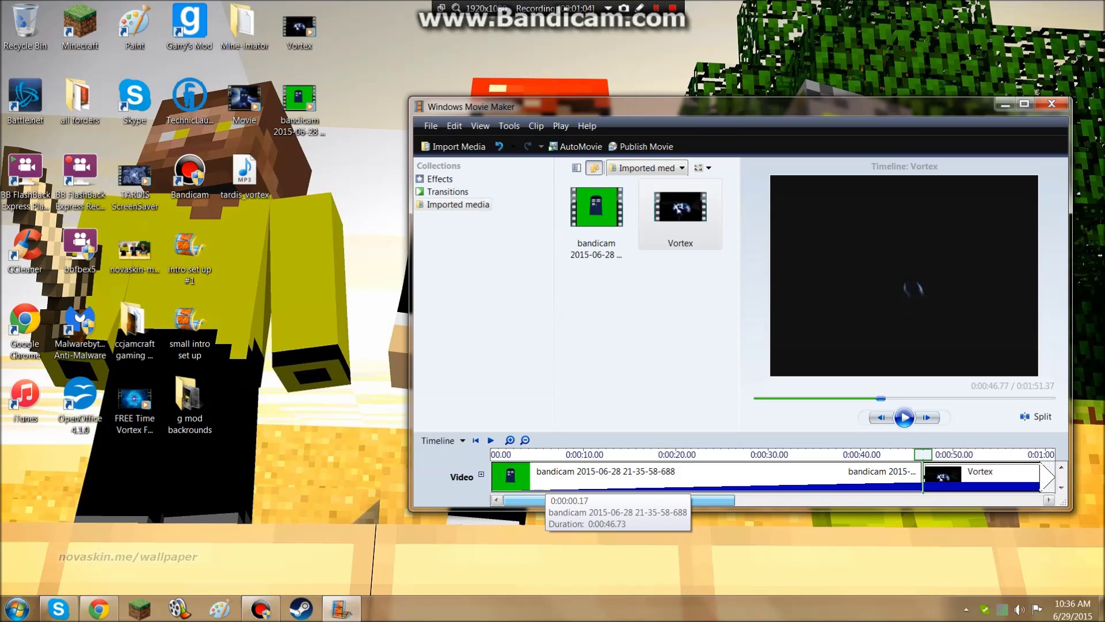
{"action": "left_click", "coordinate": [509, 476]}
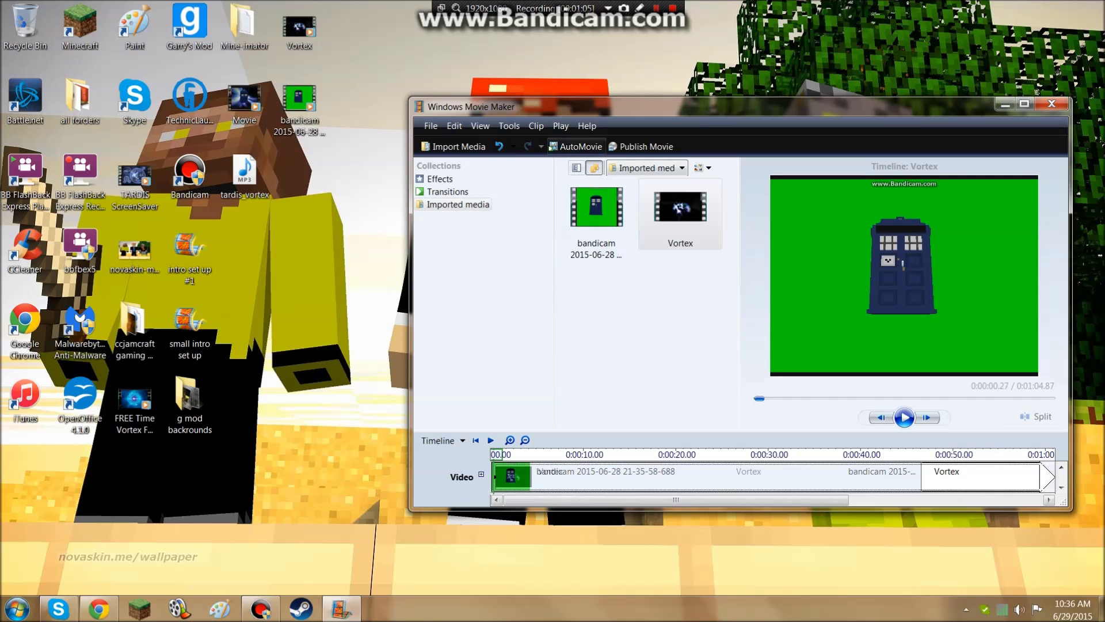
{"action": "left_click", "coordinate": [904, 417]}
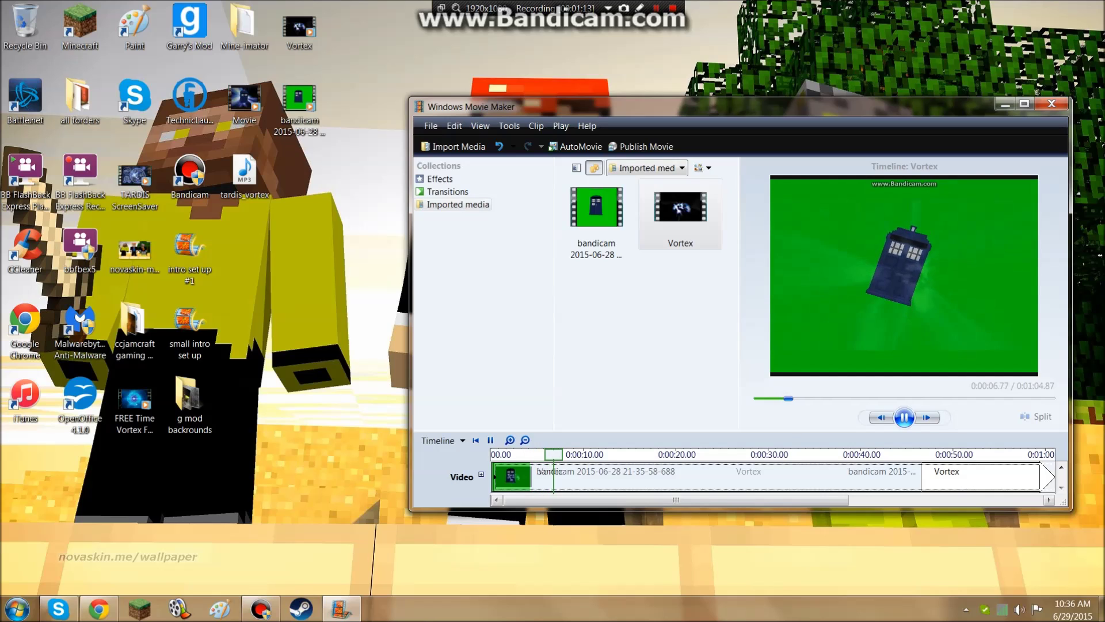
{"action": "left_click", "coordinate": [904, 417]}
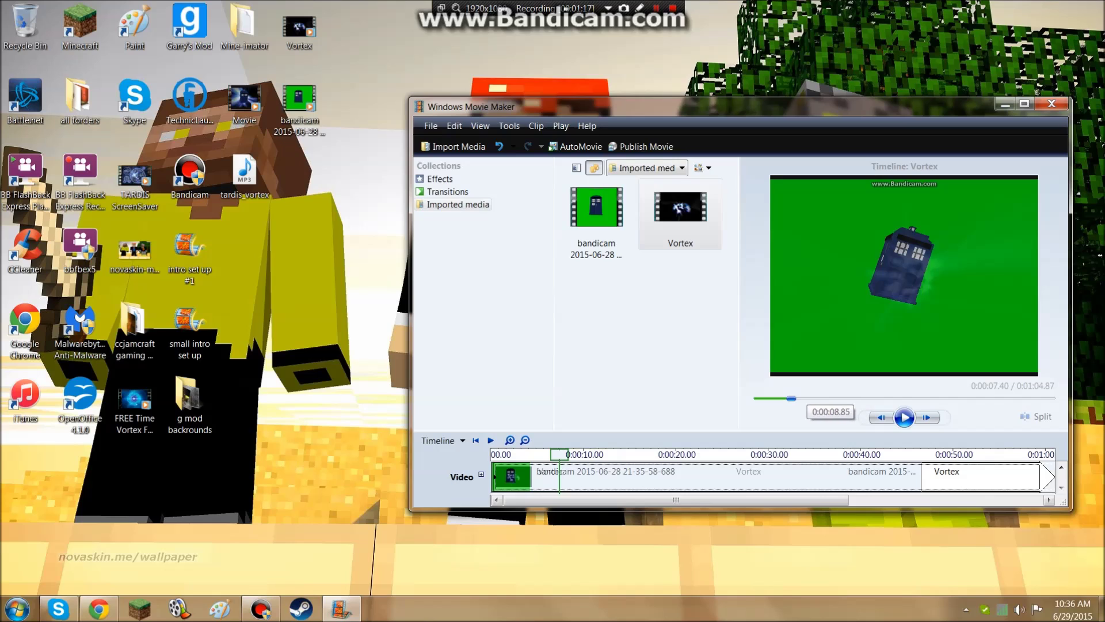
{"action": "left_click", "coordinate": [527, 478]}
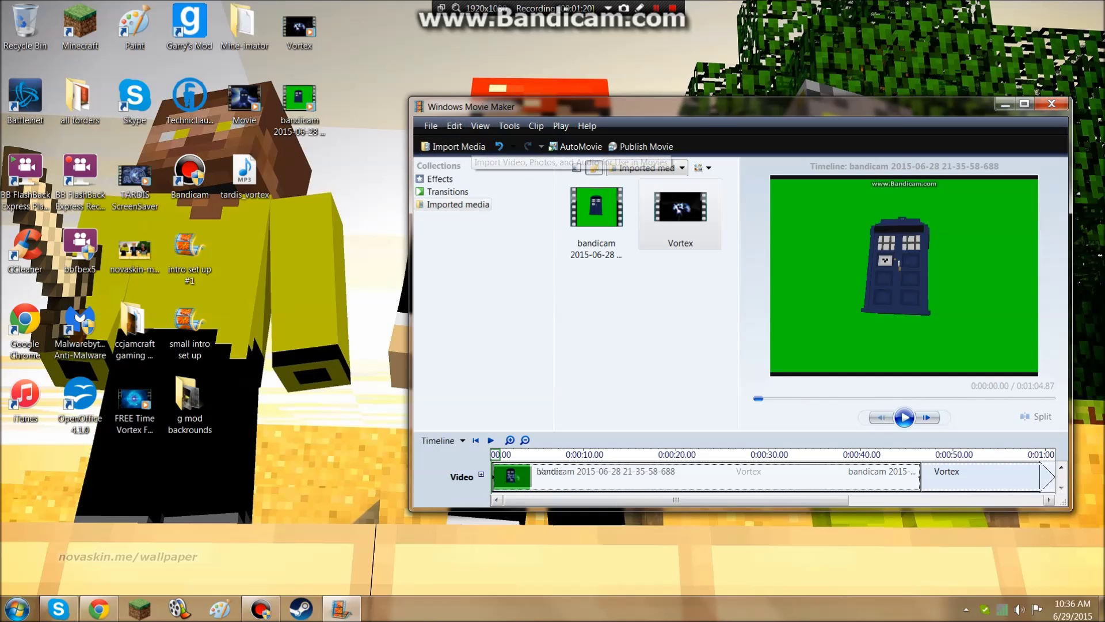
{"action": "left_click", "coordinate": [448, 192]}
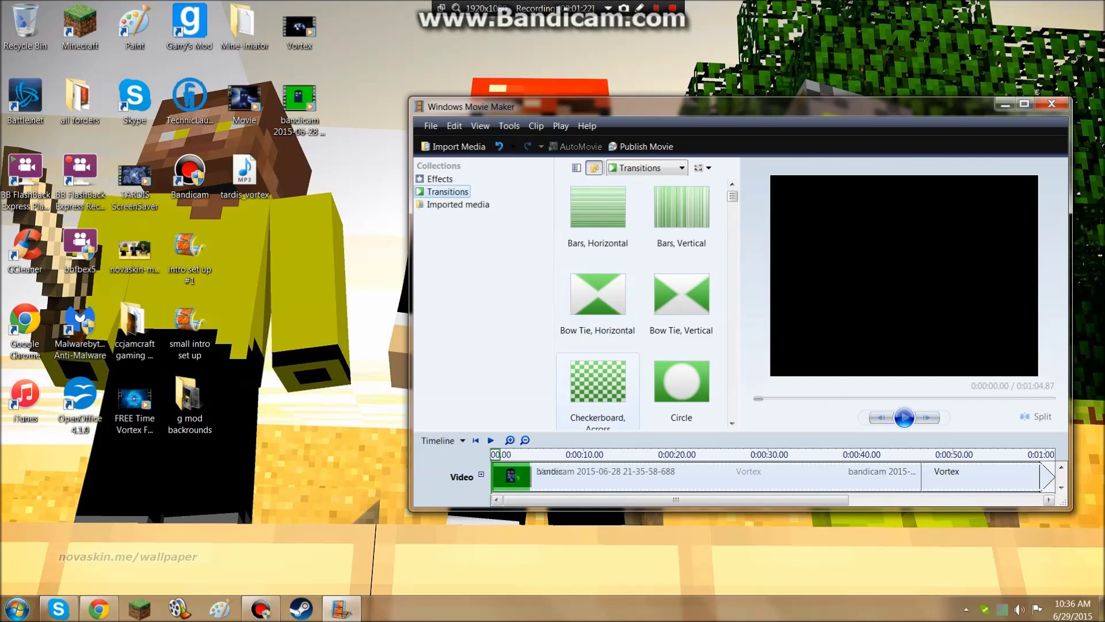
- Apply the RehanFX Chroma Green A 0.1 transition between the bandicam and Vortex clips
{"action": "scroll", "coordinate": [593, 389], "scroll_direction": "down", "scroll_amount": 10}
{"action": "scroll", "coordinate": [596, 391], "scroll_direction": "down", "scroll_amount": 2}
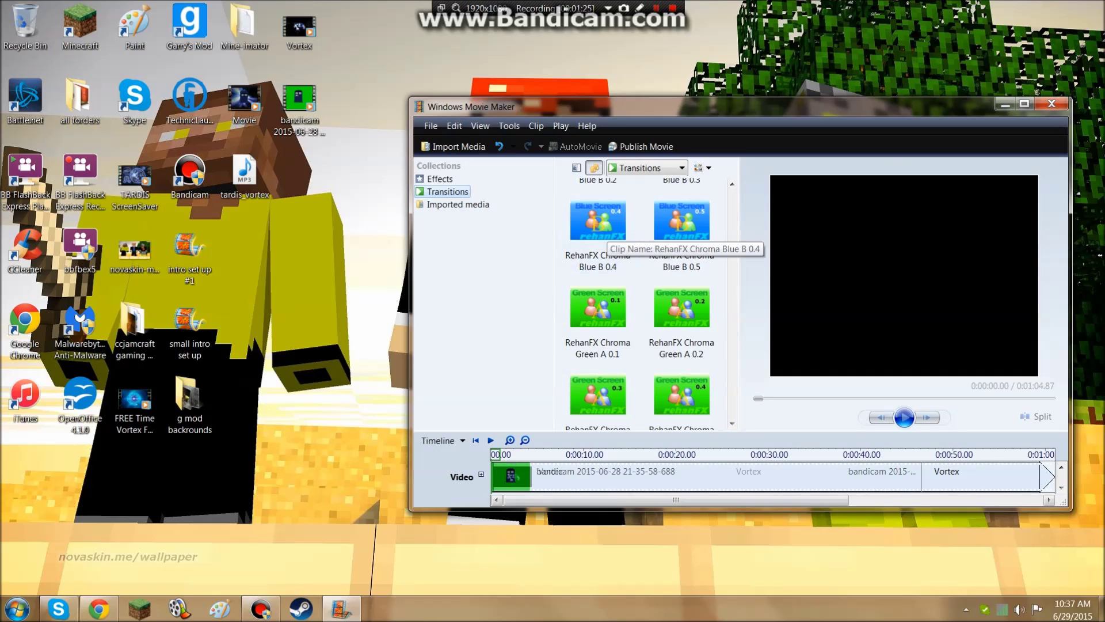
{"action": "left_click", "coordinate": [599, 314]}
{"action": "left_click_drag", "start_coordinate": [599, 314], "coordinate": [522, 480]}
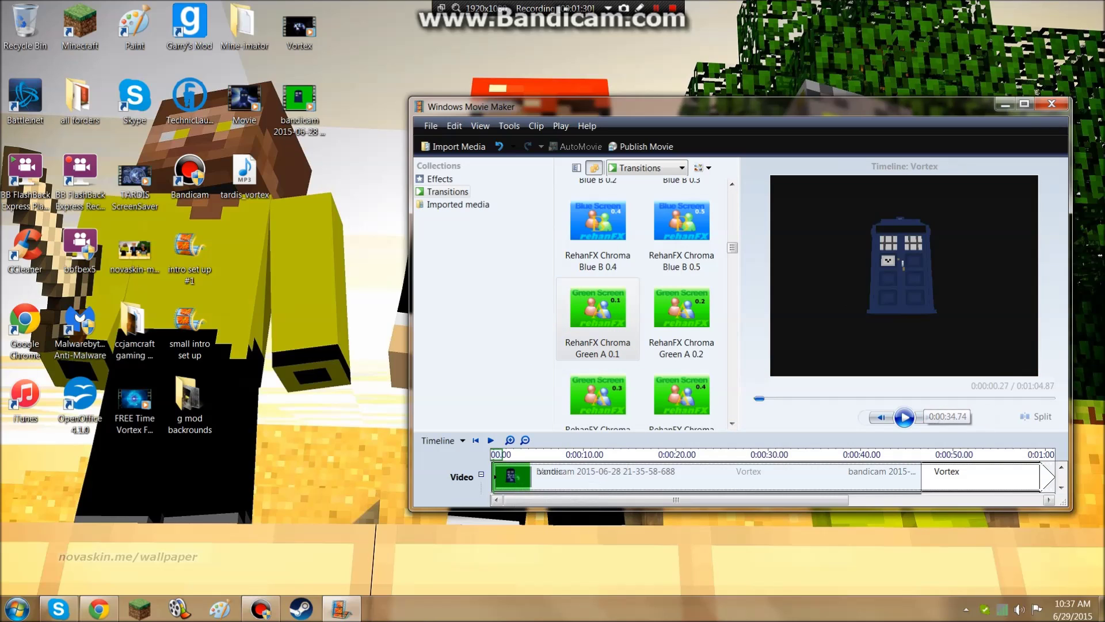
- Preview the keyed TARDIS over the vortex, then pause and return to the movie start
{"action": "left_click", "coordinate": [904, 417]}
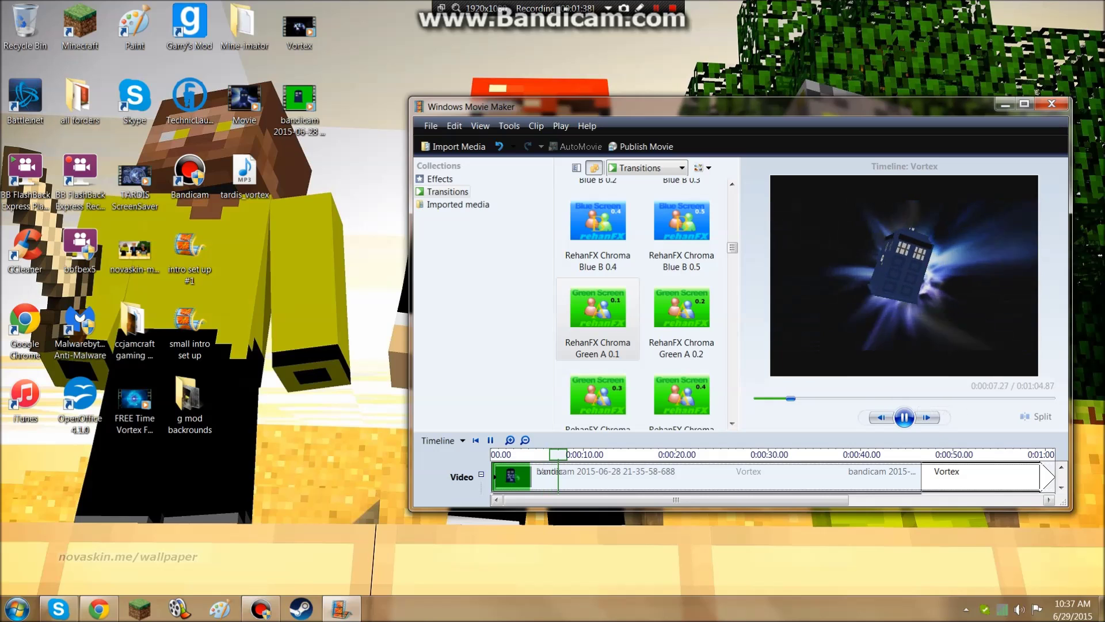
{"action": "key", "text": "space"}
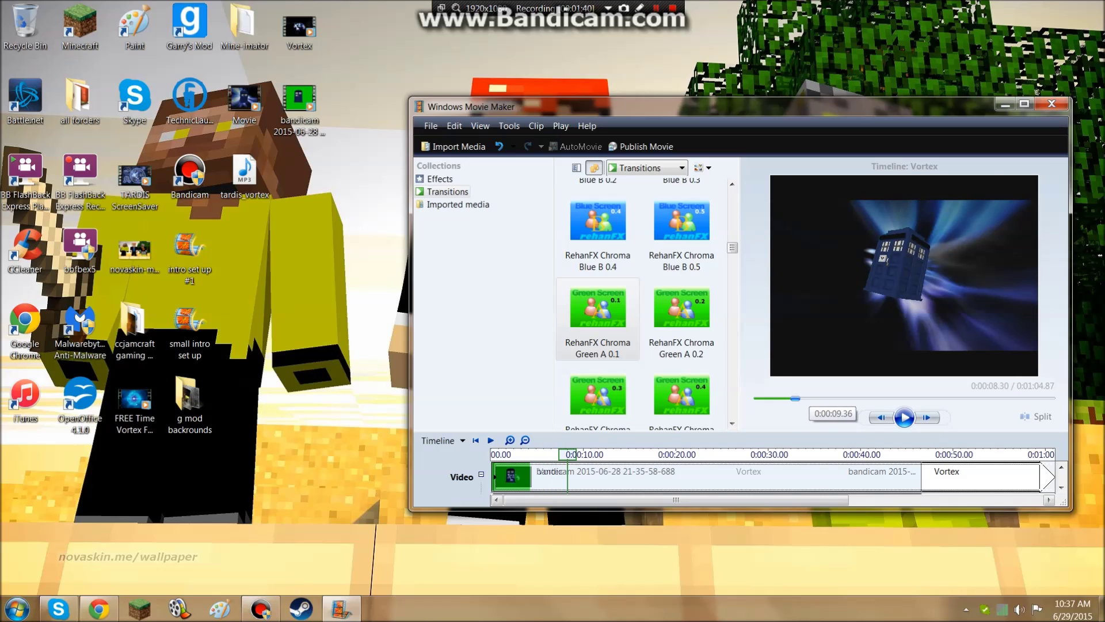
{"action": "left_click", "coordinate": [879, 418]}
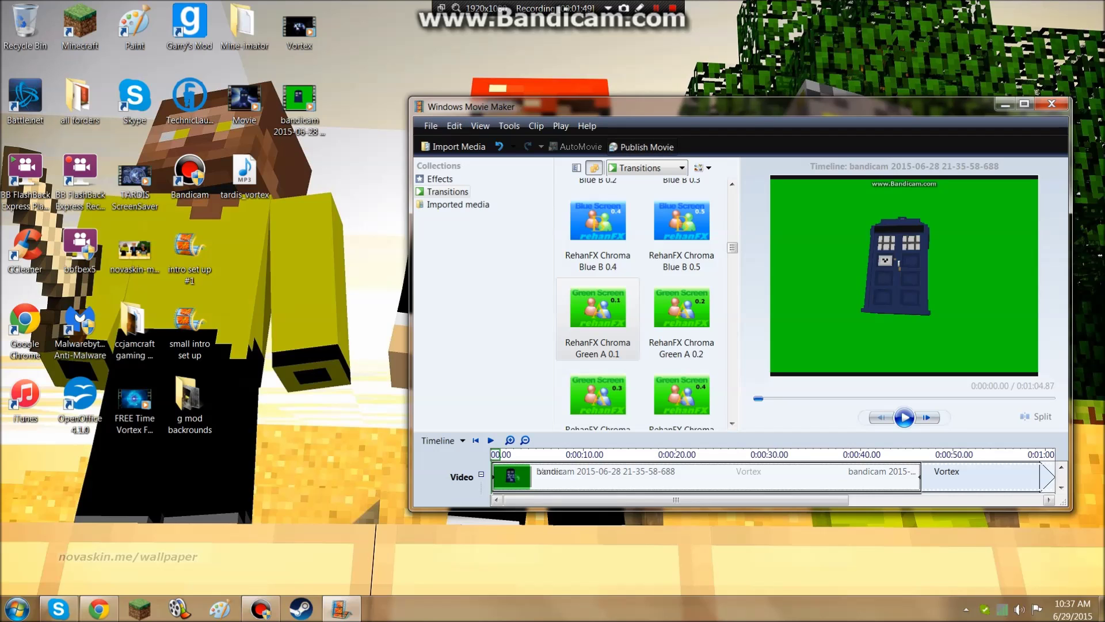
{"action": "key", "text": "ctrl+p"}
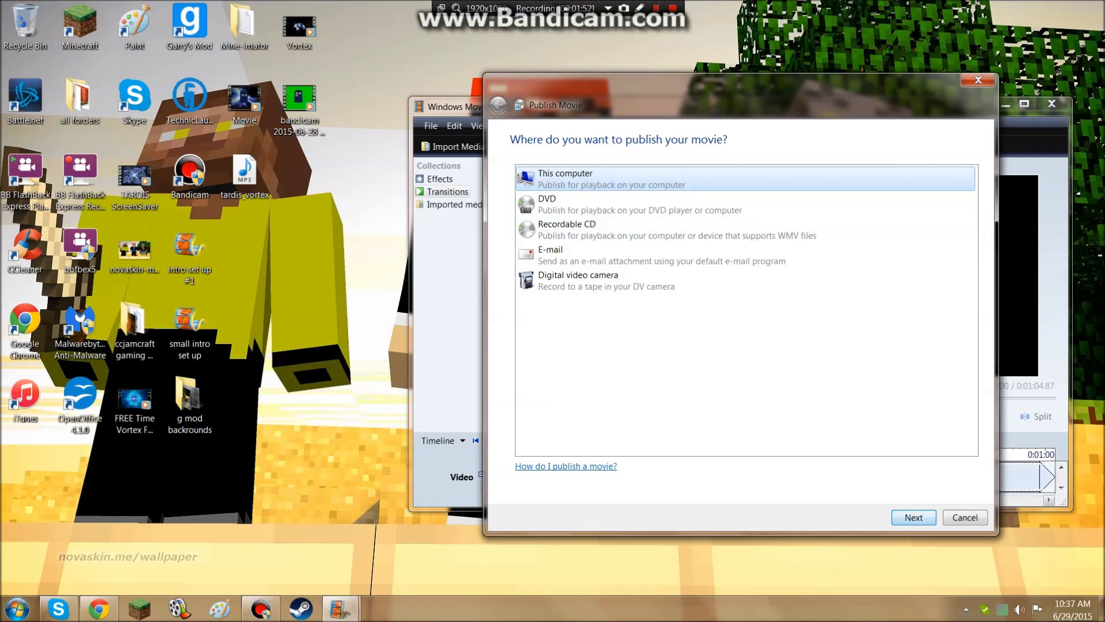
{"action": "key", "text": "Return"}
{"action": "key", "text": "Return"}
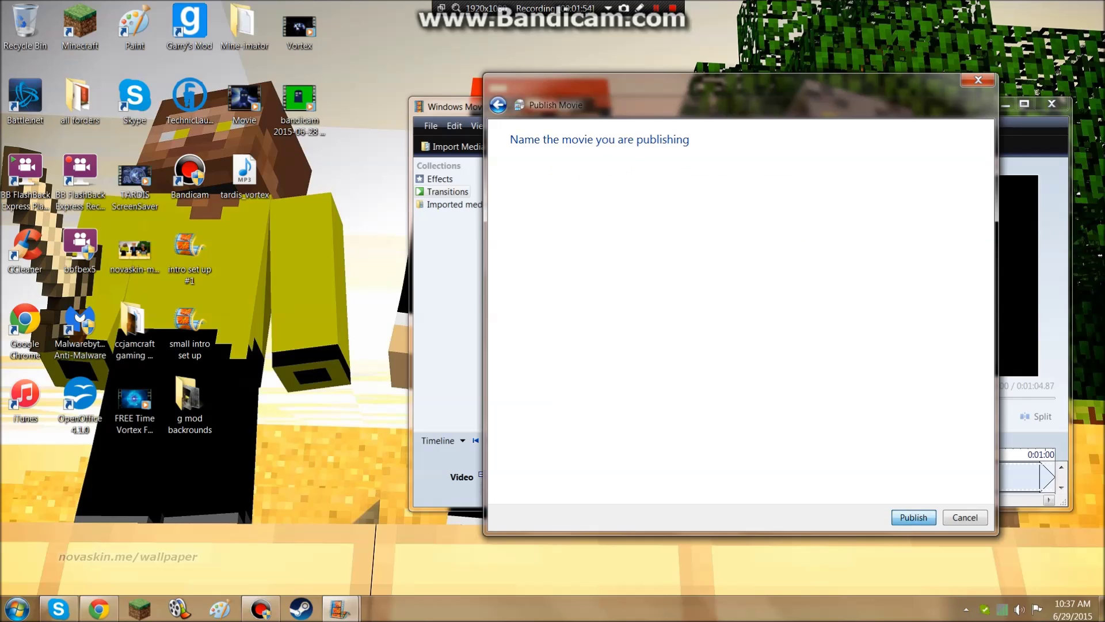
{"action": "key", "text": "Return"}
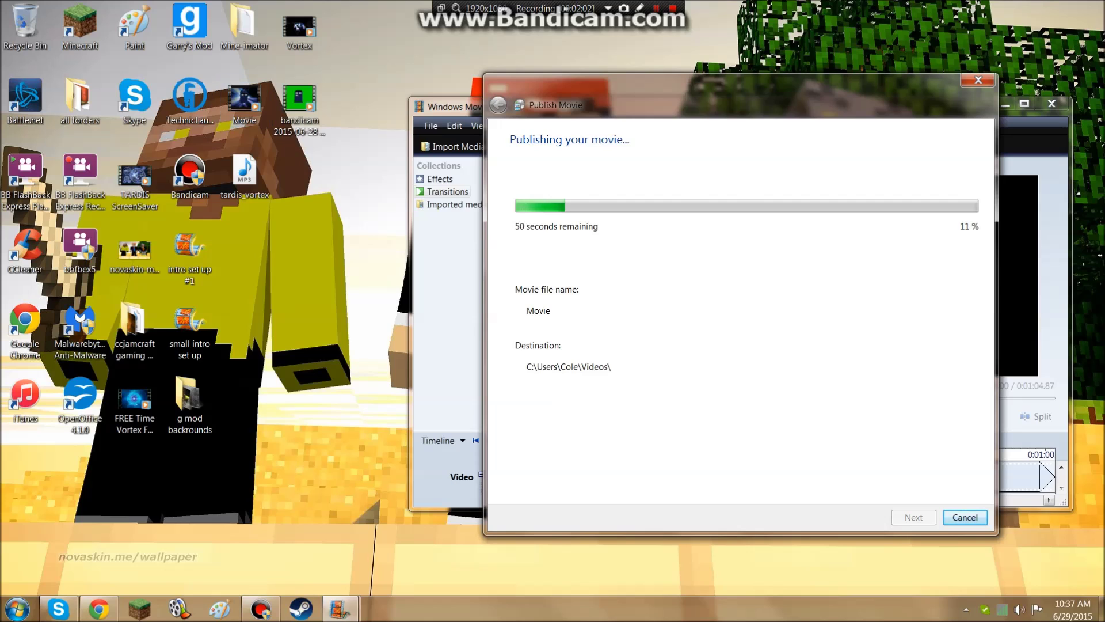
{"action": "left_click", "coordinate": [978, 79]}
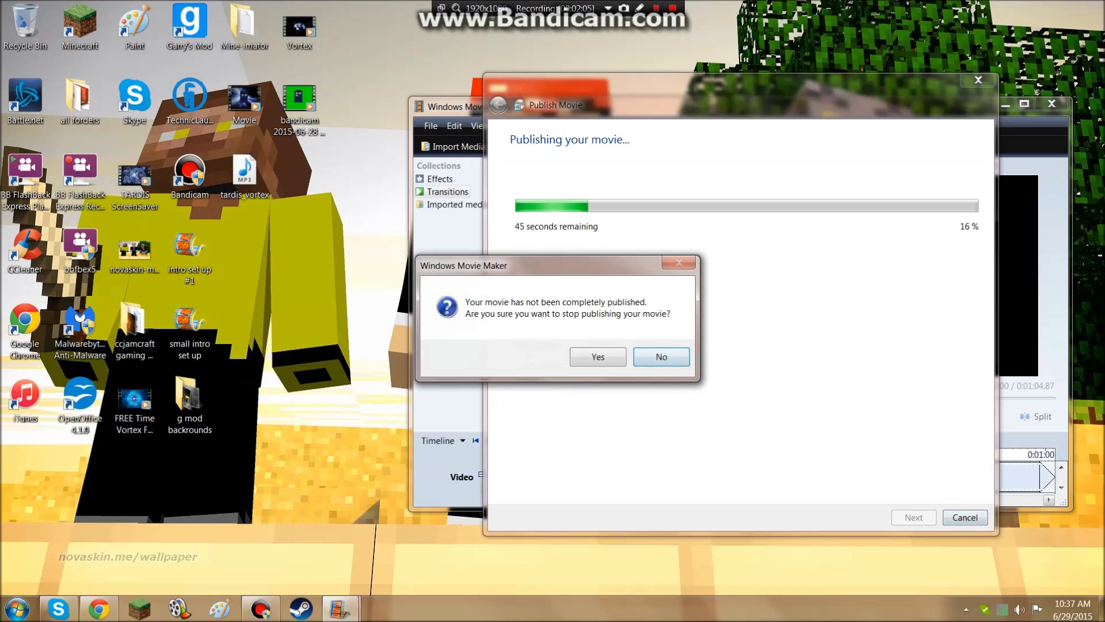
{"action": "key", "text": "Return"}
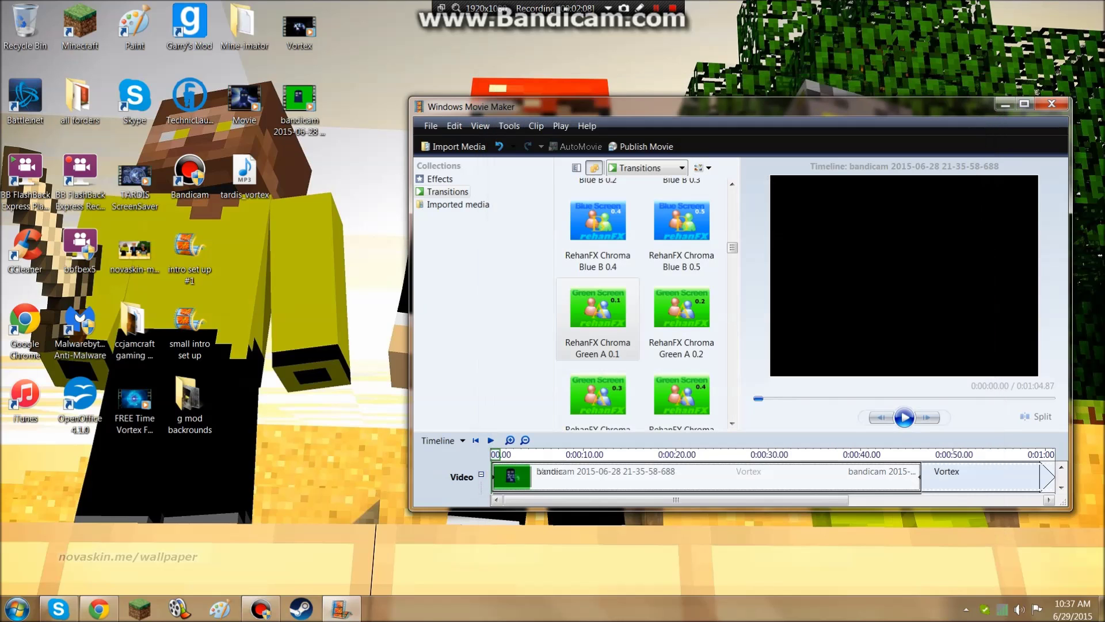
- Close Movie Maker 6.0 from the taskbar without saving the project
{"action": "left_click", "coordinate": [1005, 104]}
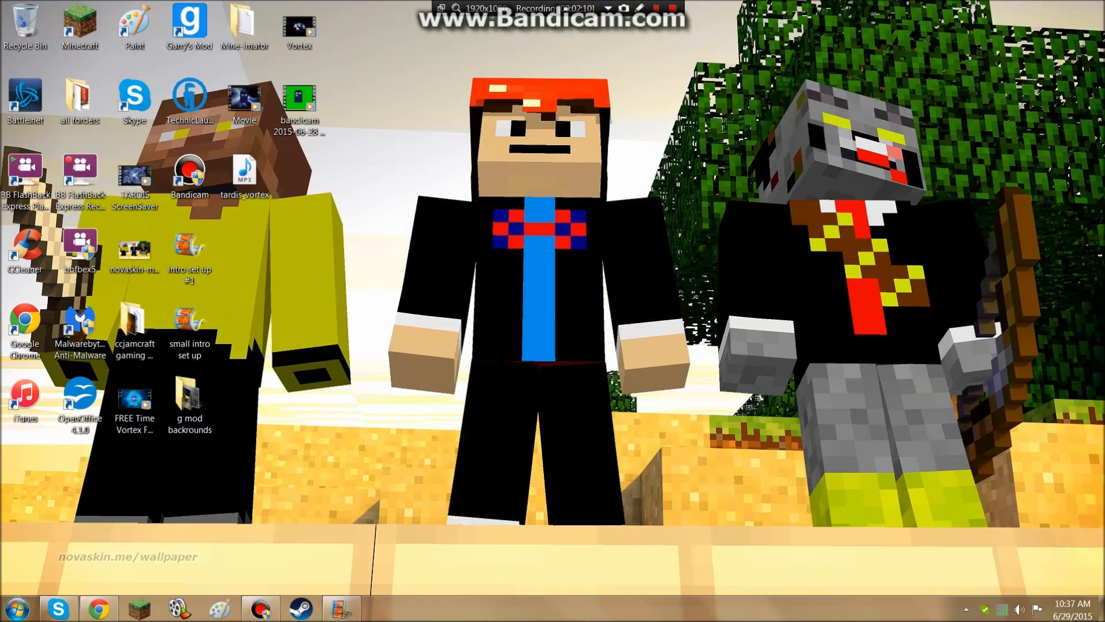
{"action": "left_click", "coordinate": [341, 608]}
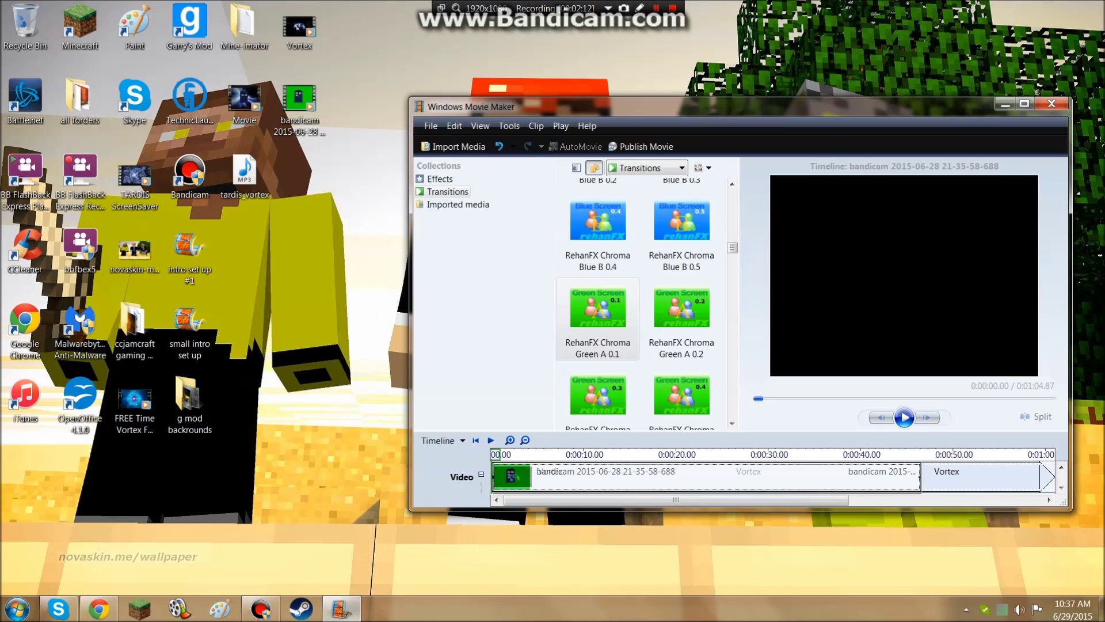
{"action": "right_click", "coordinate": [342, 609]}
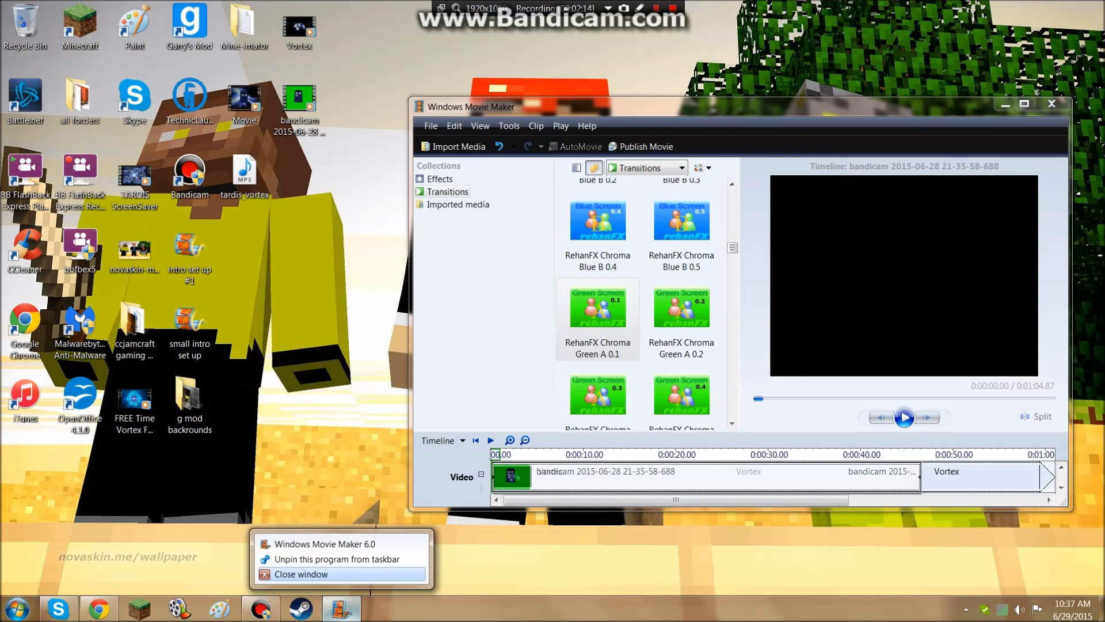
{"action": "left_click", "coordinate": [296, 575]}
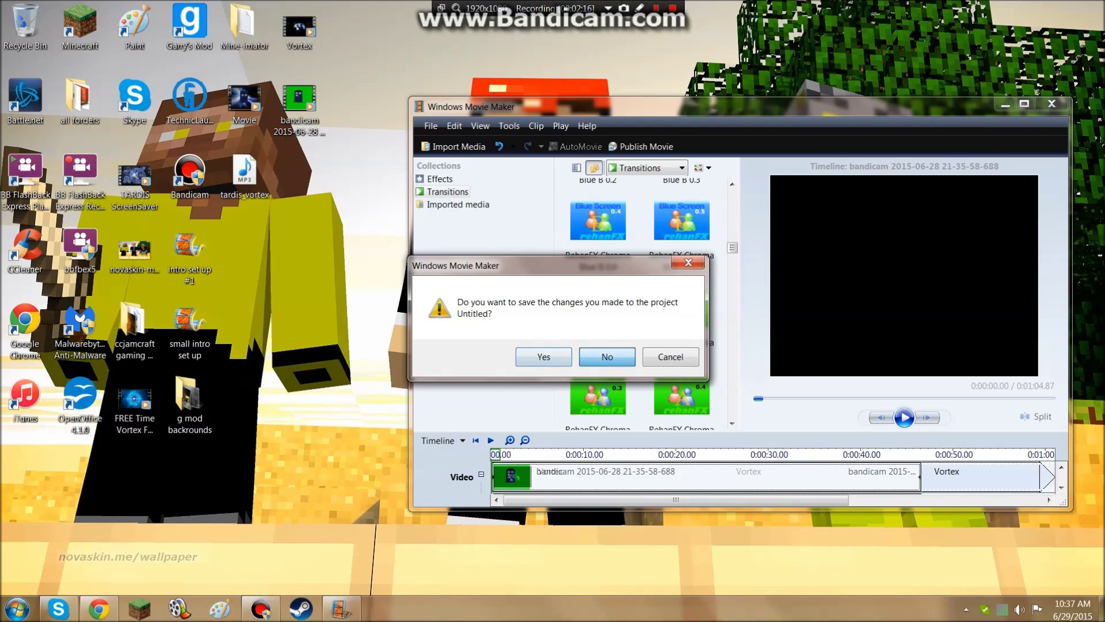
{"action": "left_click", "coordinate": [607, 356]}
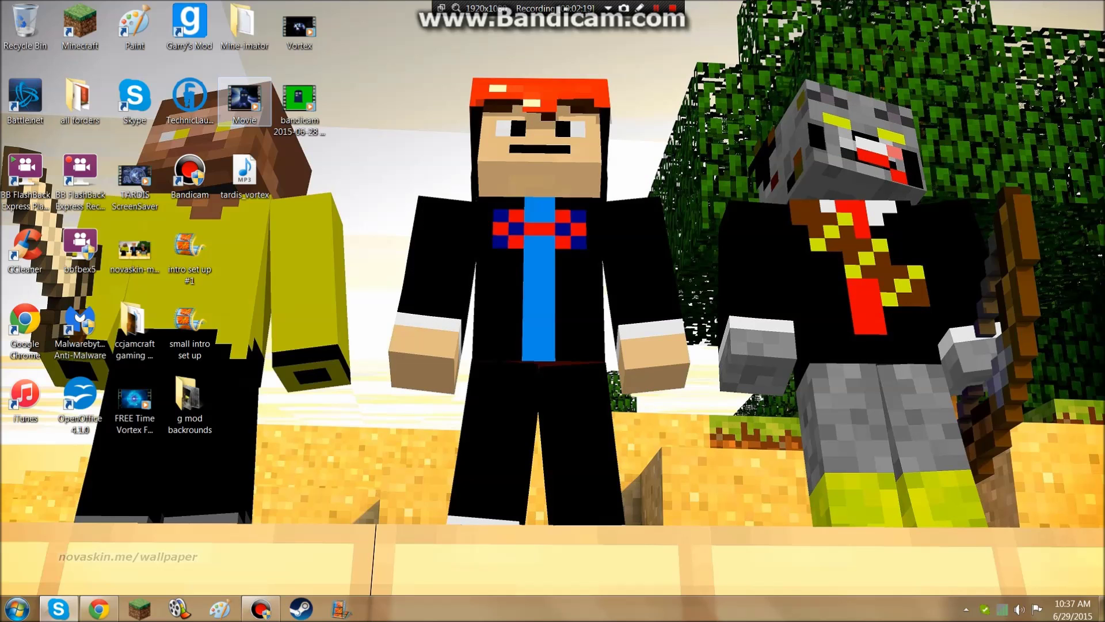
- Open the desktop Movie file with the newer Movie Maker
{"action": "right_click", "coordinate": [236, 92]}
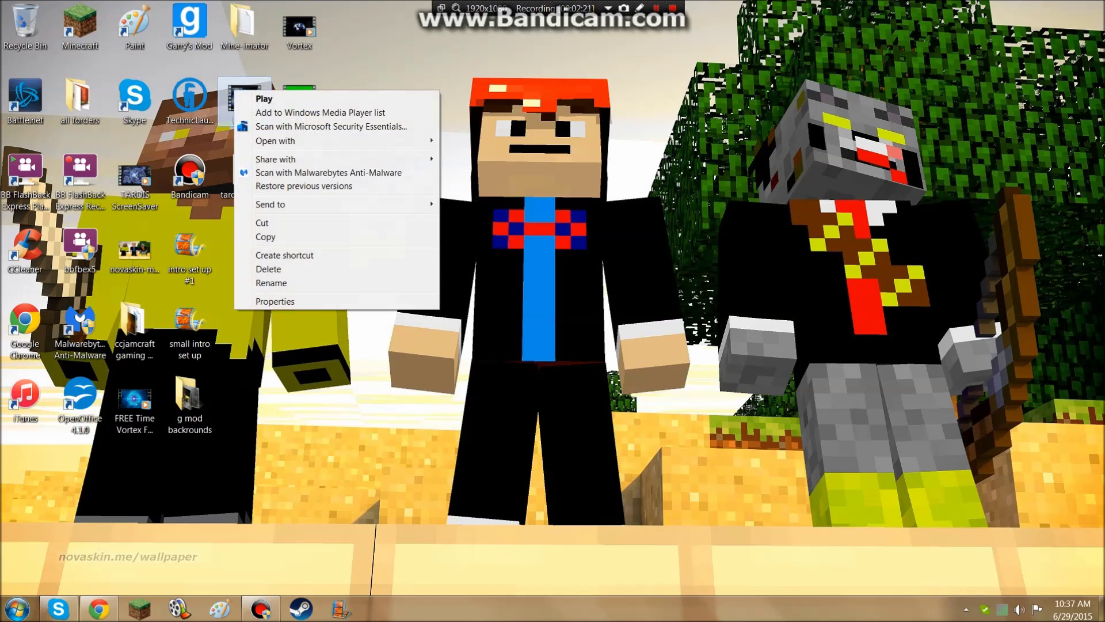
{"action": "mouse_move", "coordinate": [247, 141]}
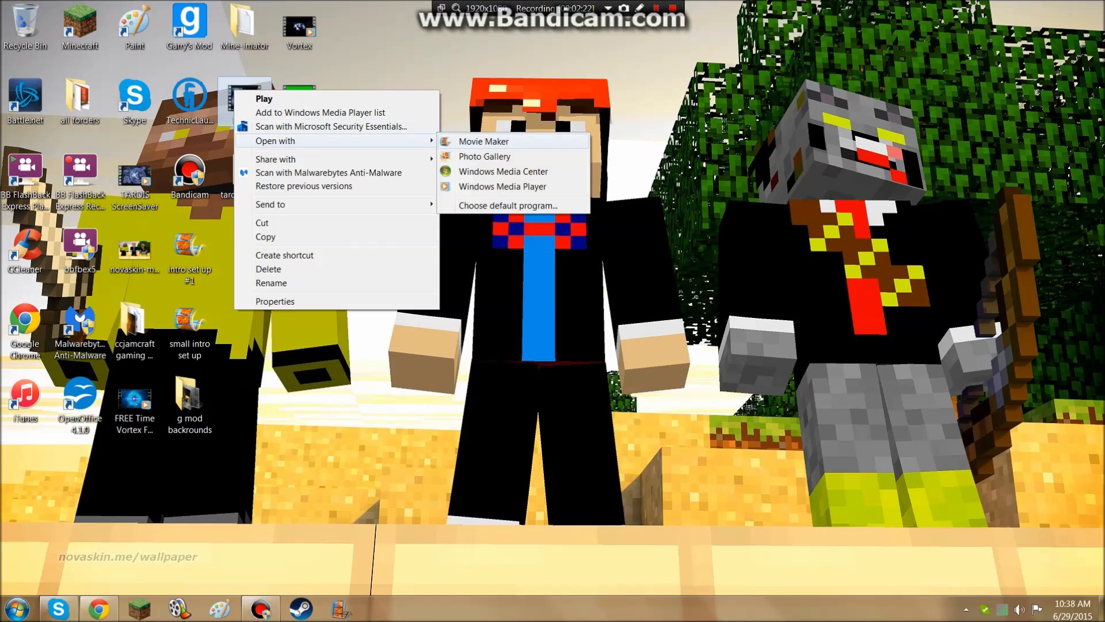
{"action": "left_click", "coordinate": [481, 142]}
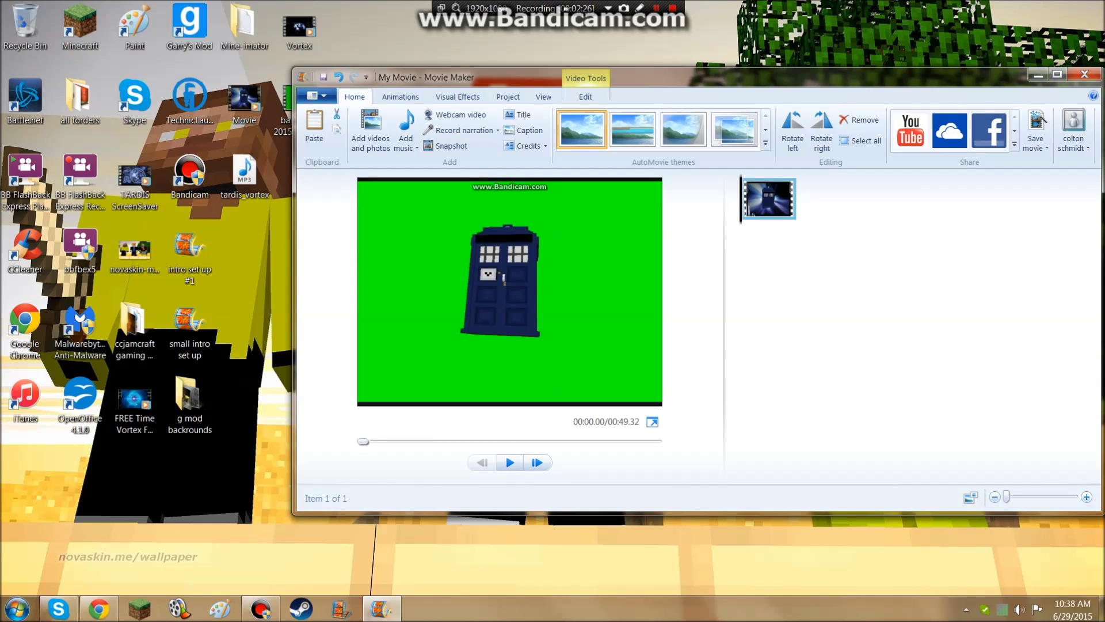
- Play and pause the 00:49.32 Movie clip, return to start, then exit without saving
{"action": "left_click", "coordinate": [509, 462]}
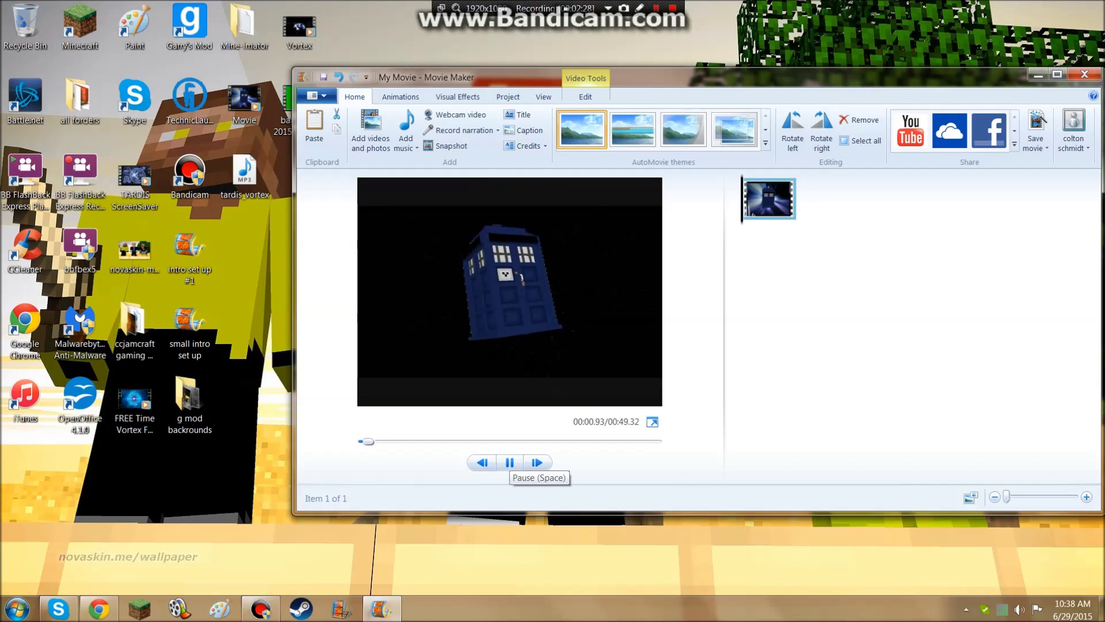
{"action": "key", "text": "space"}
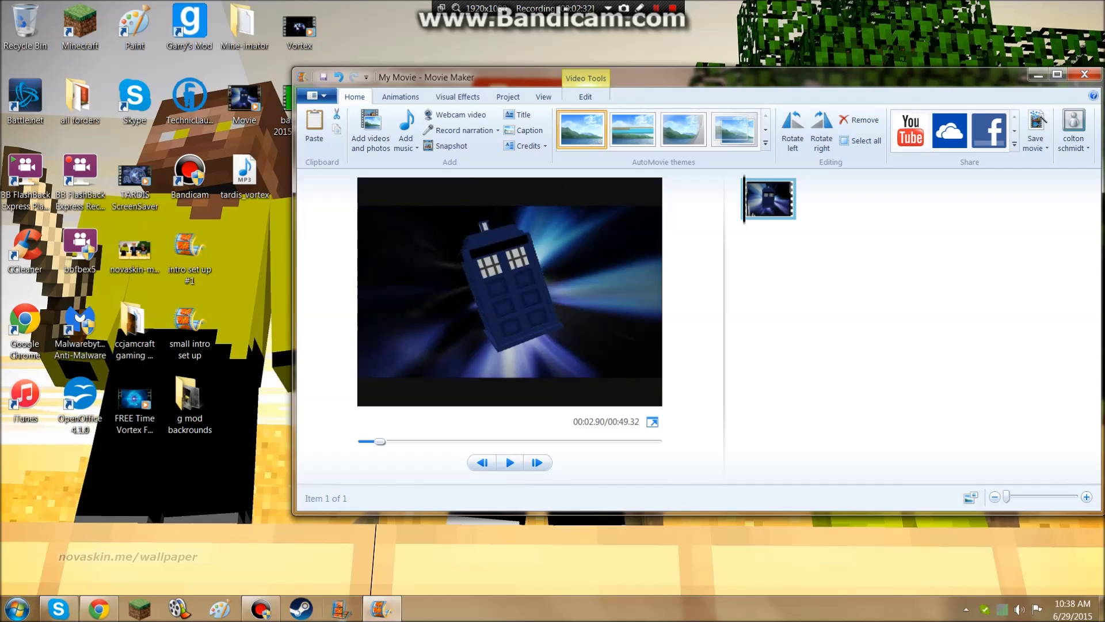
{"action": "key", "text": "Home"}
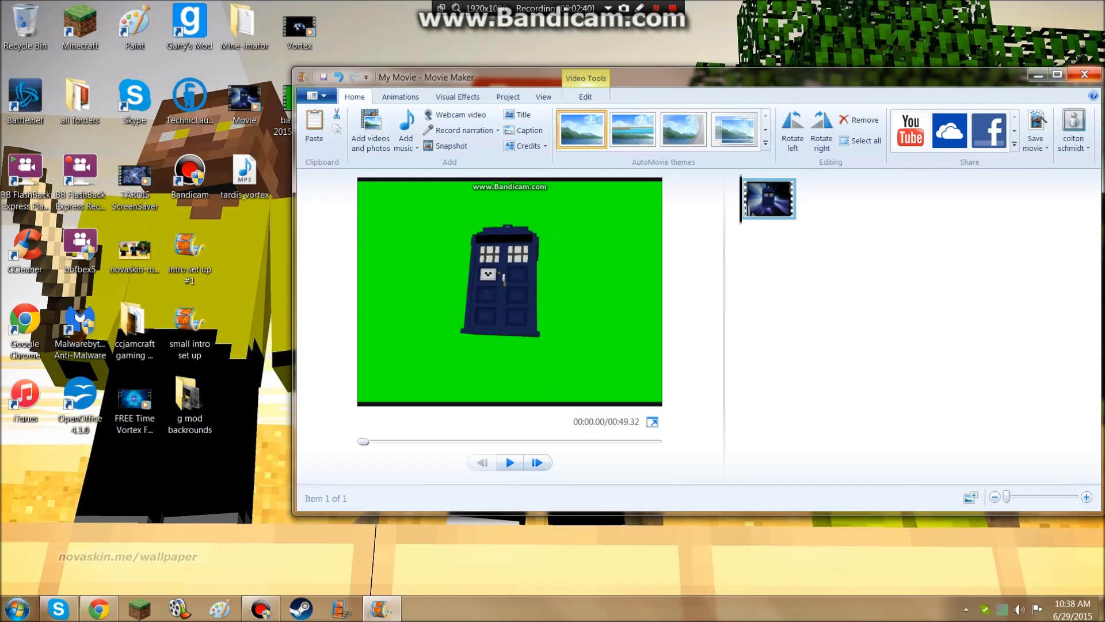
{"action": "key", "text": "alt+F4"}
{"action": "left_click", "coordinate": [742, 295]}
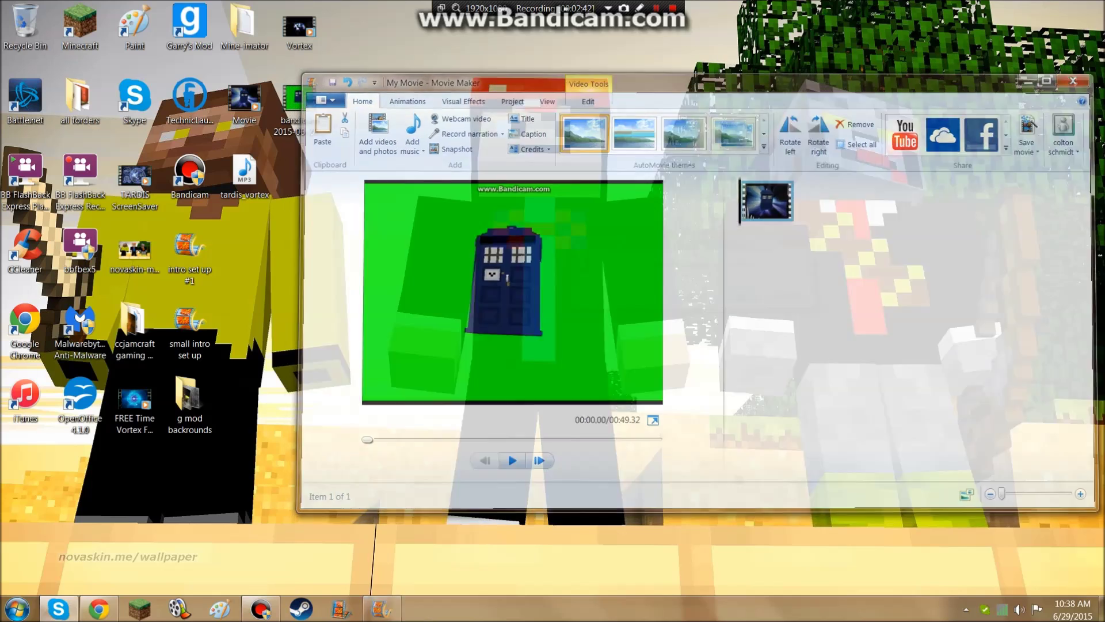